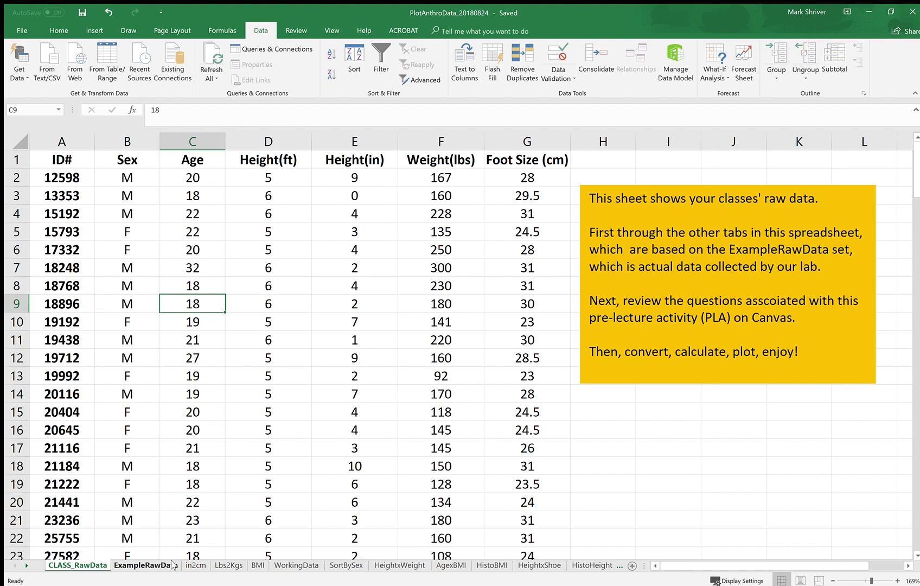
# Go from the ExampleRawData sheet to the in2cm feet-and-inches to centimetres conversion sheet.
pyautogui.click(173, 564)
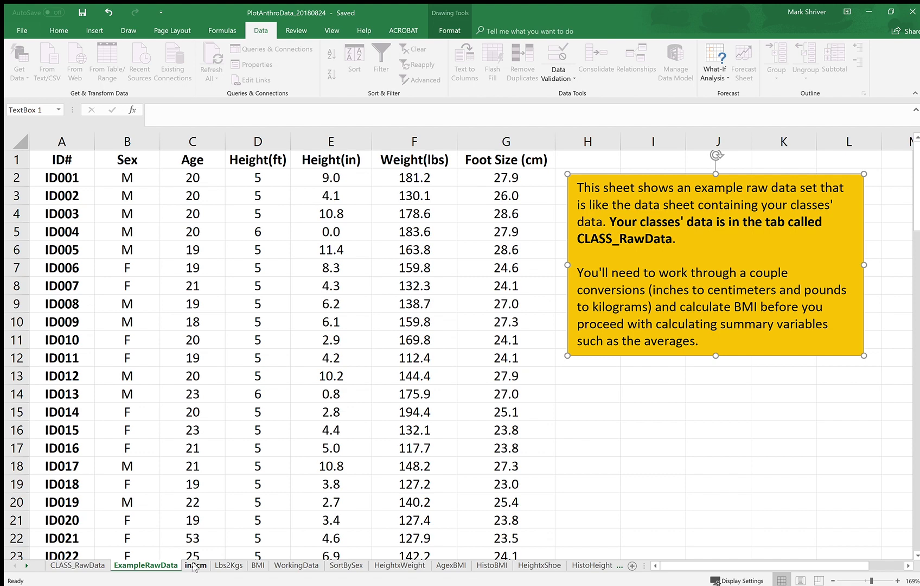
pyautogui.click(194, 566)
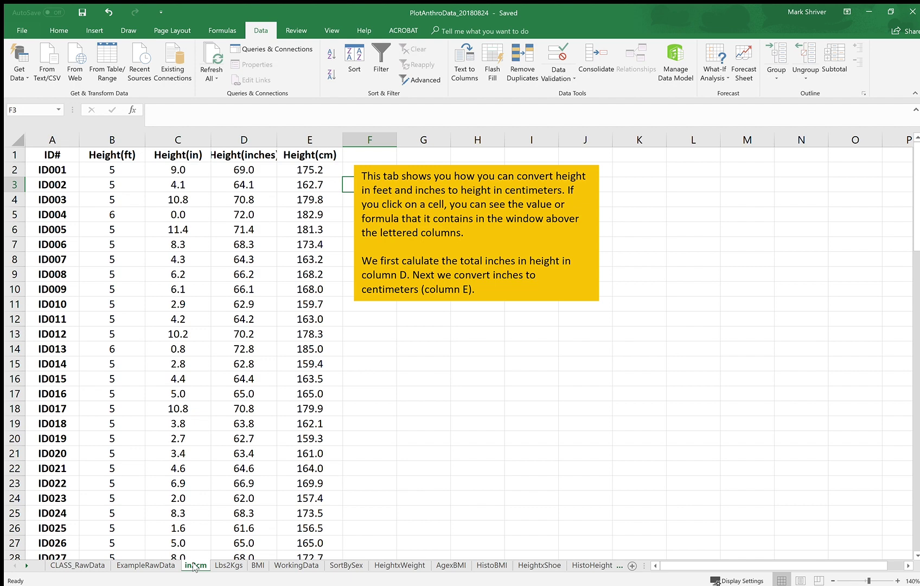
# Step through the Lbs2Kgs and BMI sheets, ending on the WorkingData summary sheet.
pyautogui.click(227, 566)
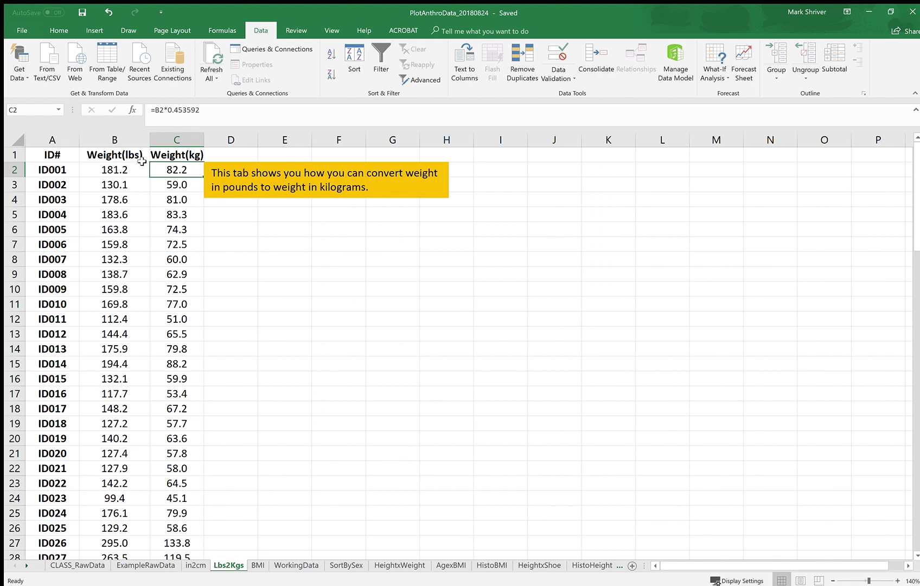
pyautogui.click(255, 565)
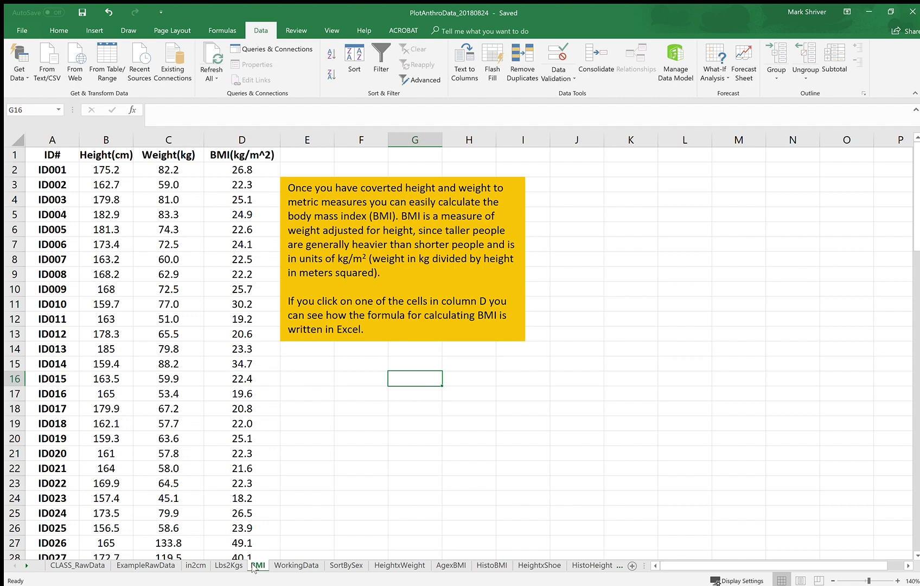
pyautogui.click(287, 564)
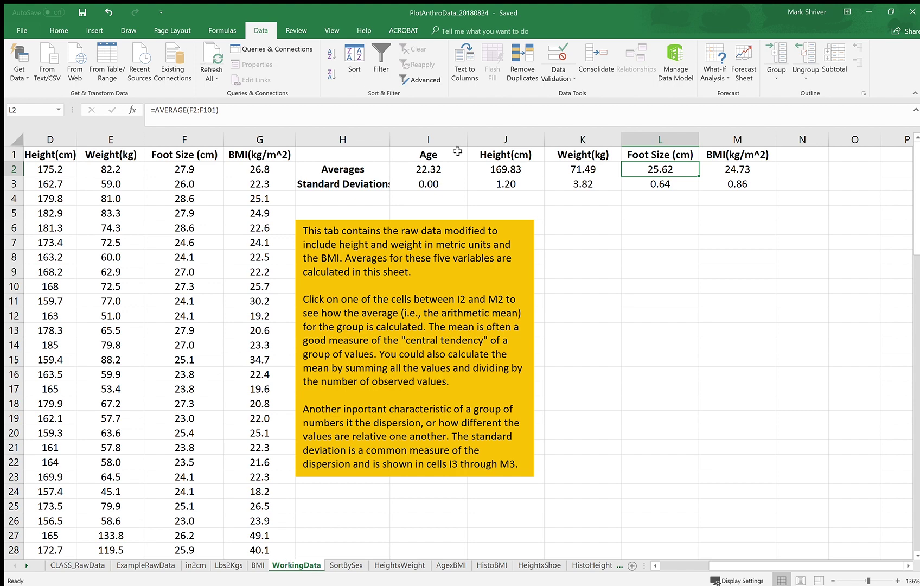
pyautogui.click(434, 172)
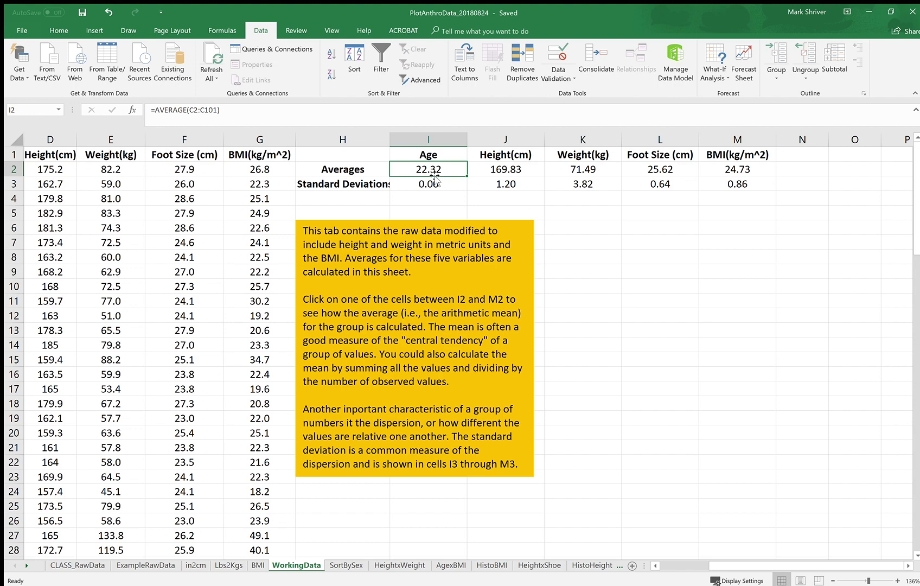
pyautogui.press('Right')
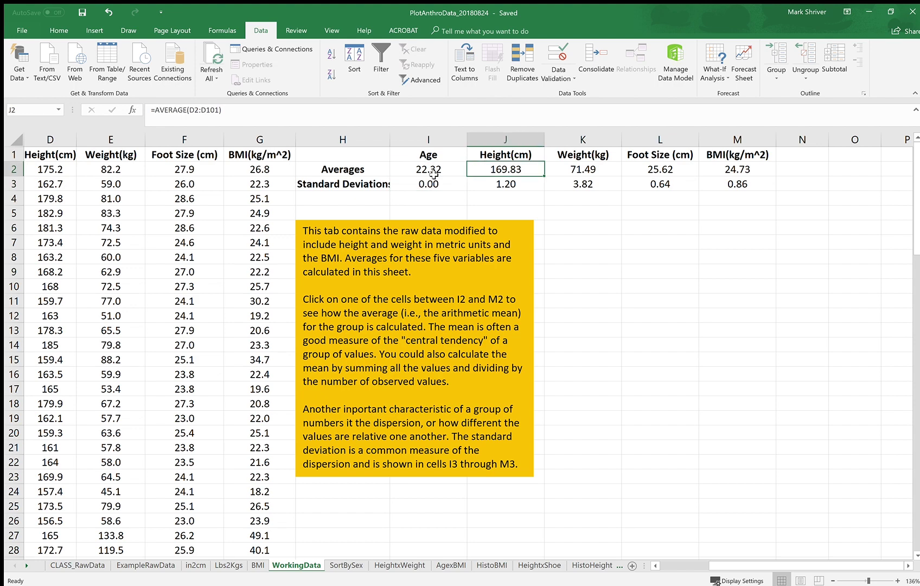
pyautogui.press('Right')
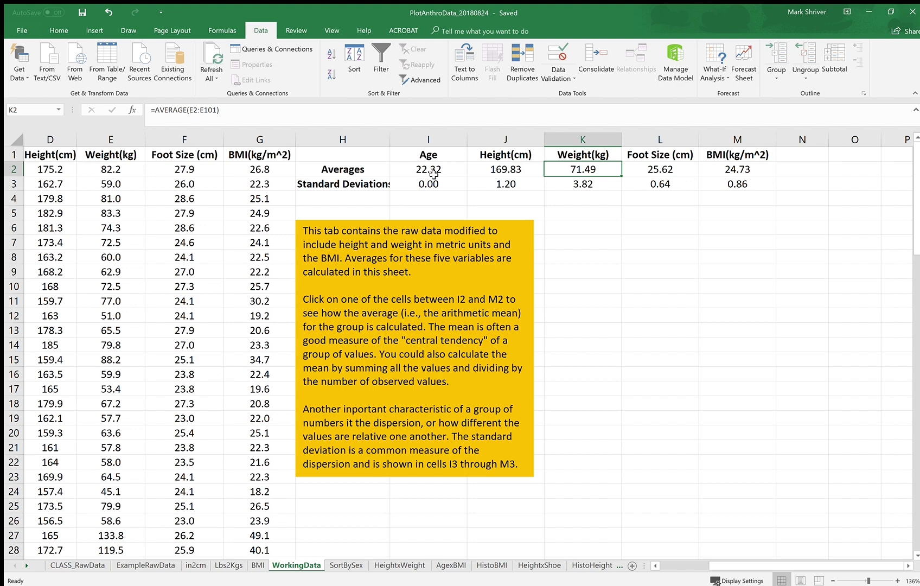
pyautogui.press('Right')
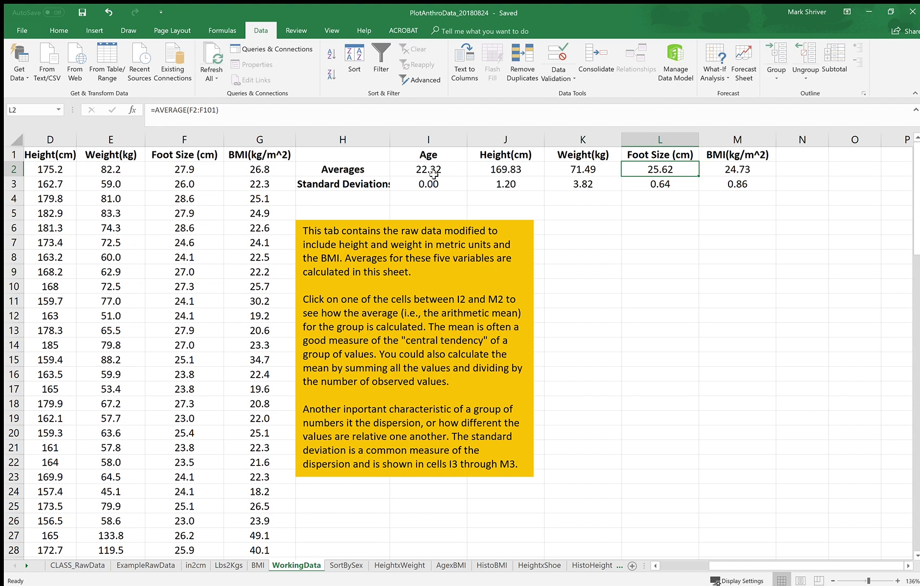
pyautogui.press('Right')
pyautogui.press('Down')
pyautogui.press('Left')
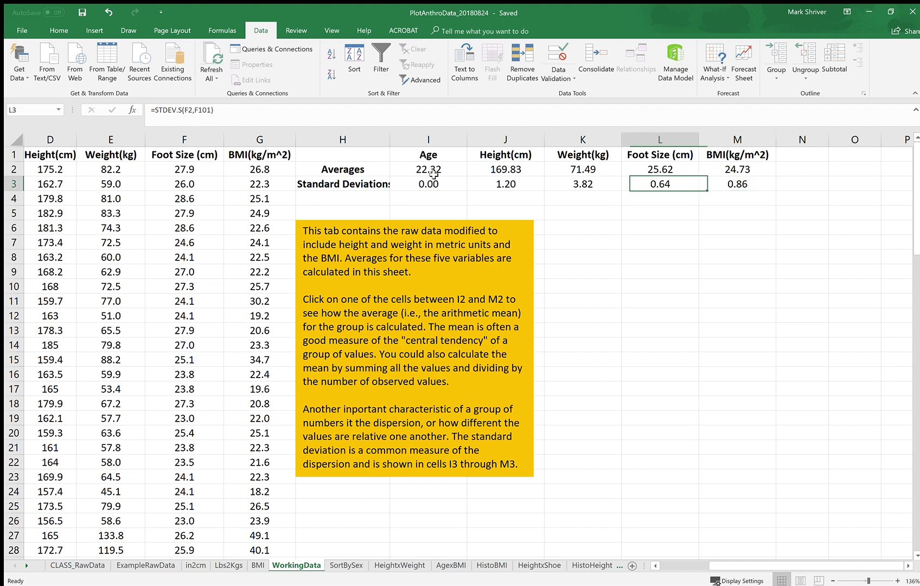
pyautogui.press('Left')
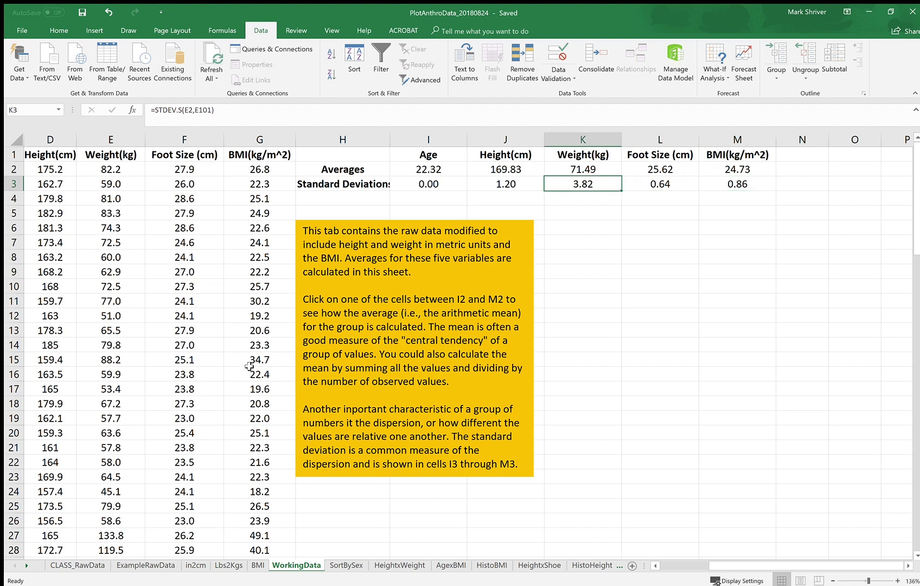
# On the SortBySex sheet, inspect the female Age and Weight average formulas from I2.
pyautogui.click(340, 565)
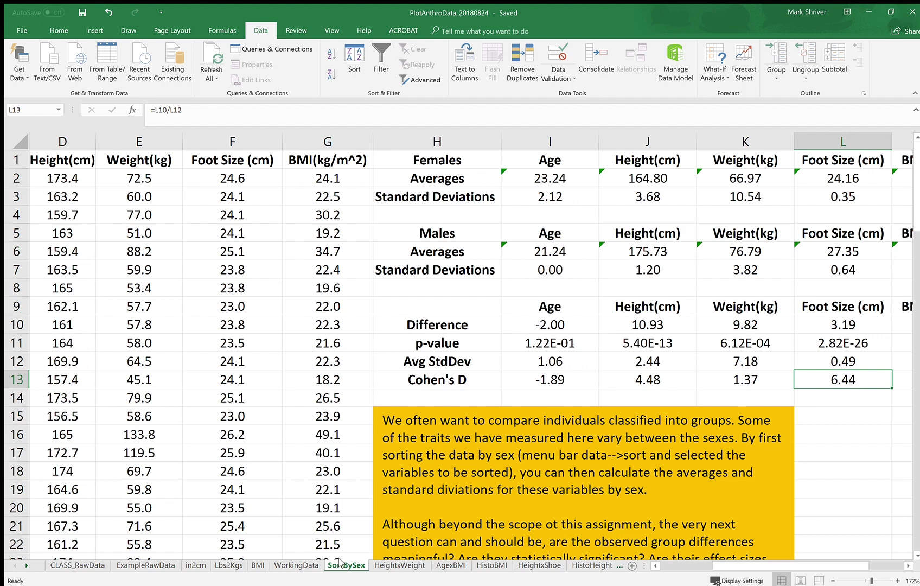
pyautogui.click(540, 177)
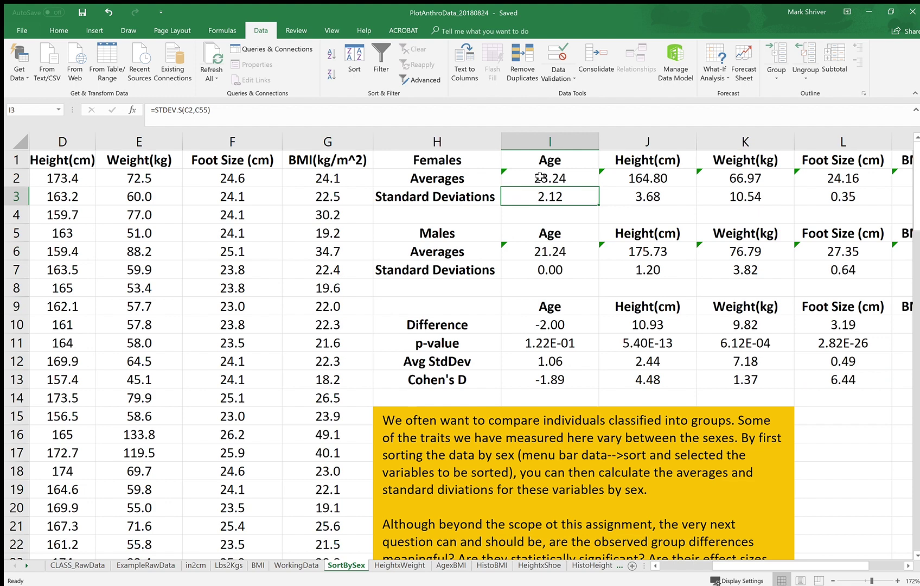
pyautogui.press('Right')
pyautogui.press('Right')
pyautogui.press('Down')
pyautogui.press('Down')
pyautogui.press('Down')
pyautogui.press('Down')
pyautogui.press('Down')
pyautogui.press('Down')
pyautogui.press('Down')
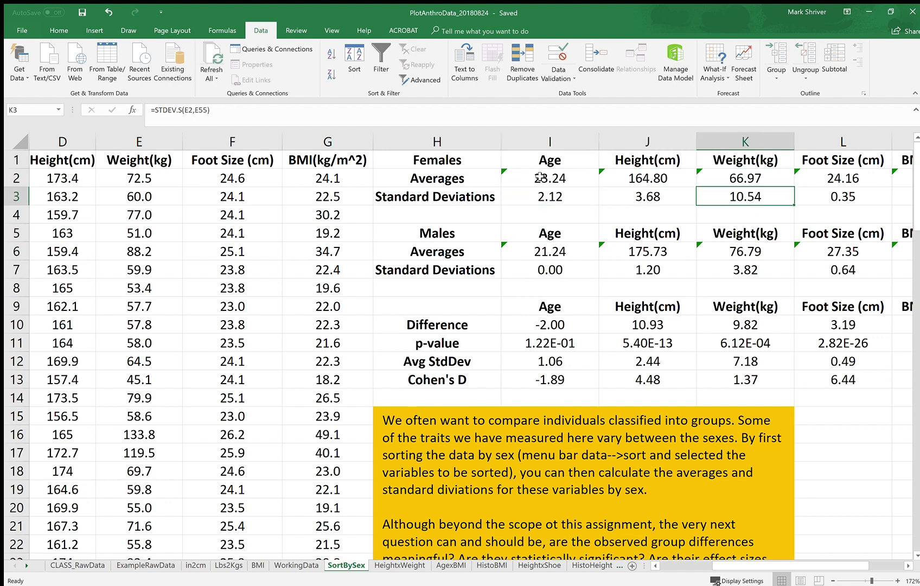
# Review the Weight and Height Difference, T.TEST p-value, average SD and Cohen's D formulas.
pyautogui.press('Down')
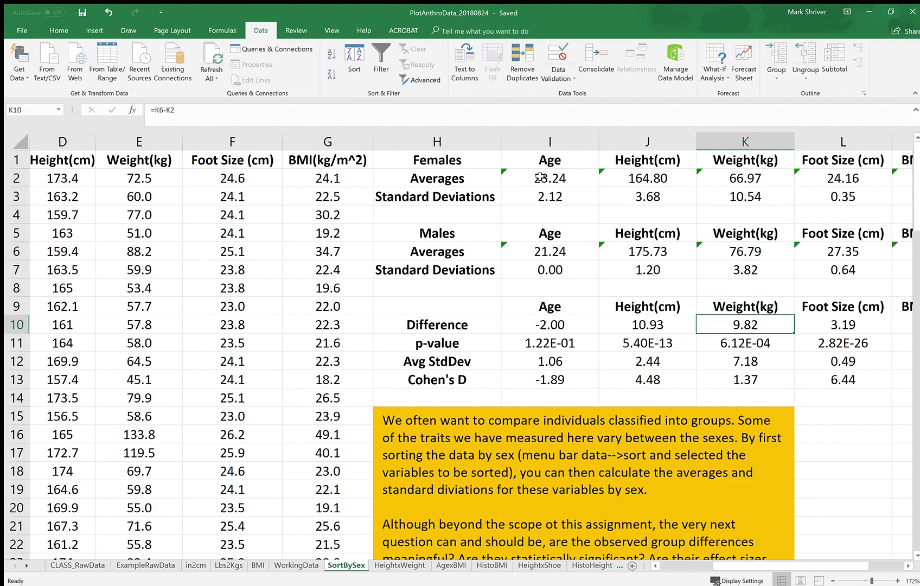
pyautogui.press('Left')
pyautogui.press('Left')
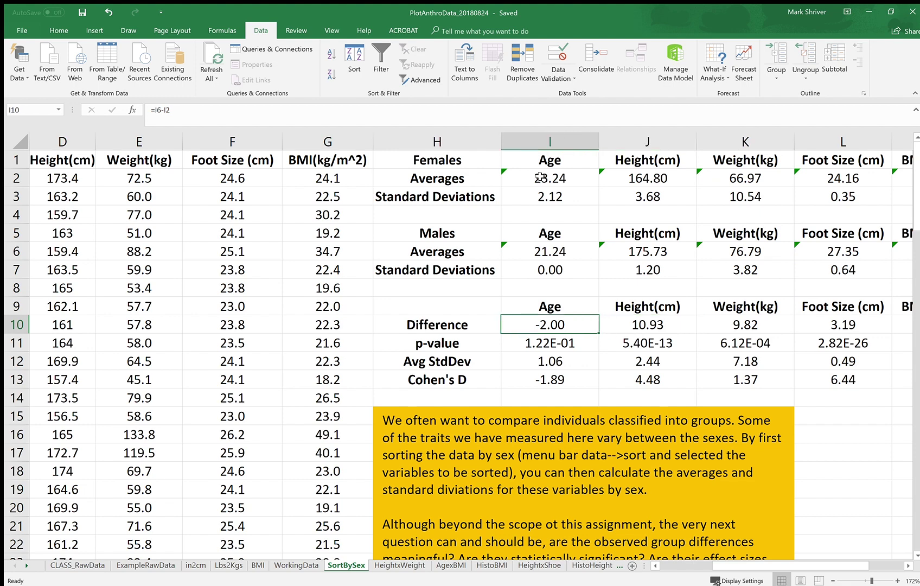
pyautogui.press('Down')
pyautogui.press('Right')
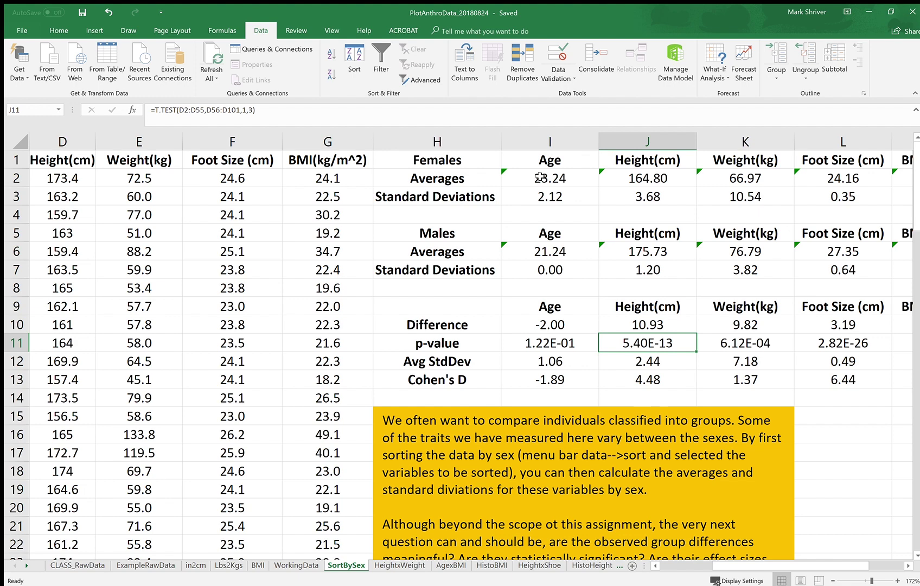
pyautogui.press('Down')
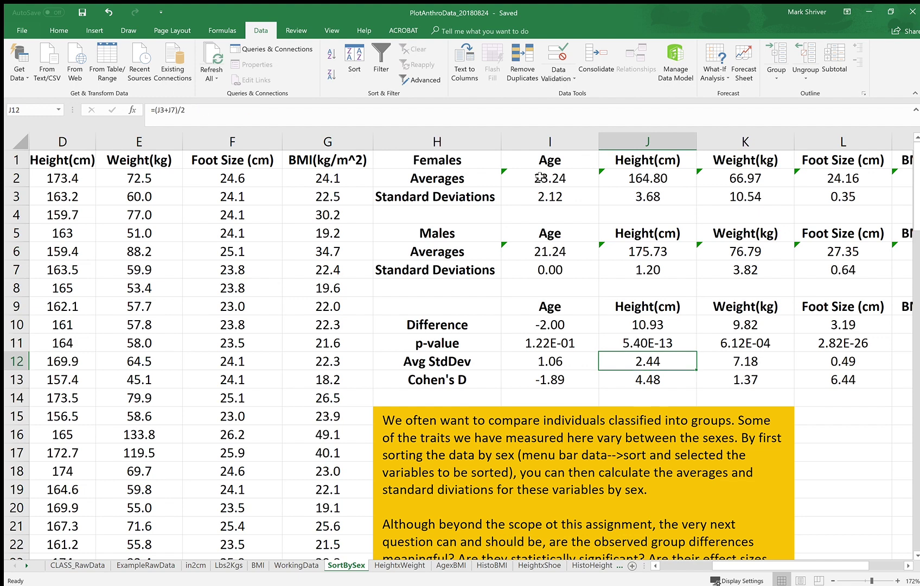
pyautogui.press('Down')
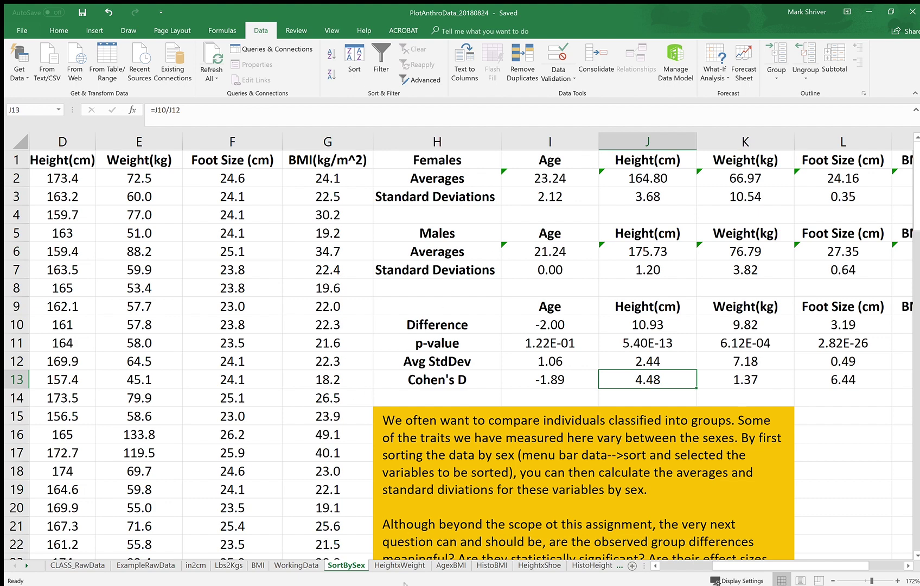
# Read the note on the HeightxWeight scatter sheet, then move to the AgexBMI scatter plot.
pyautogui.click(422, 567)
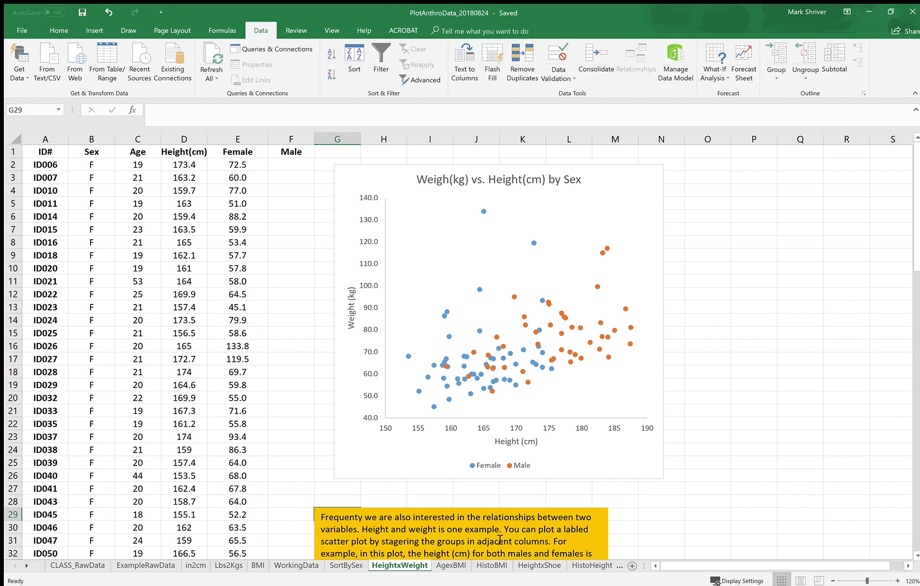
pyautogui.scroll(-3, 675, 493)
pyautogui.scroll(2, 675, 493)
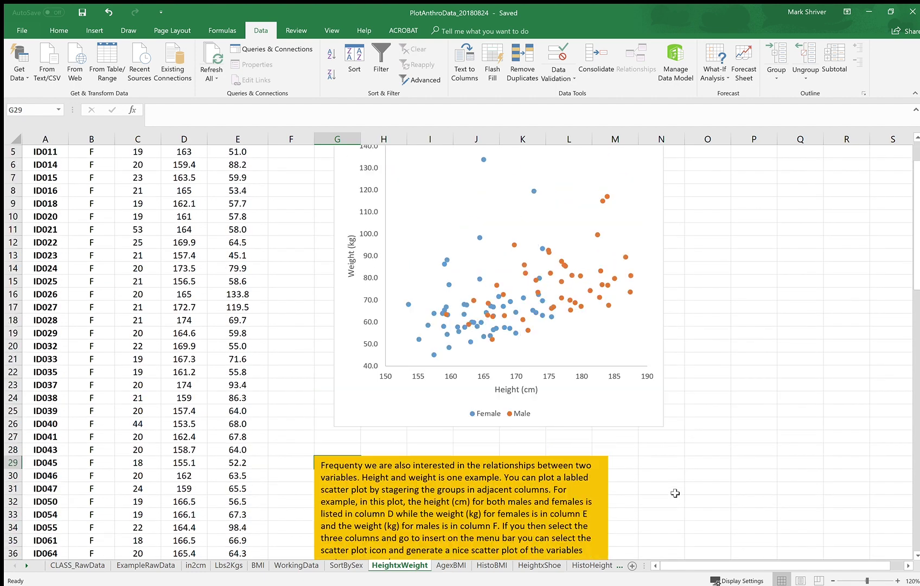
pyautogui.click(452, 565)
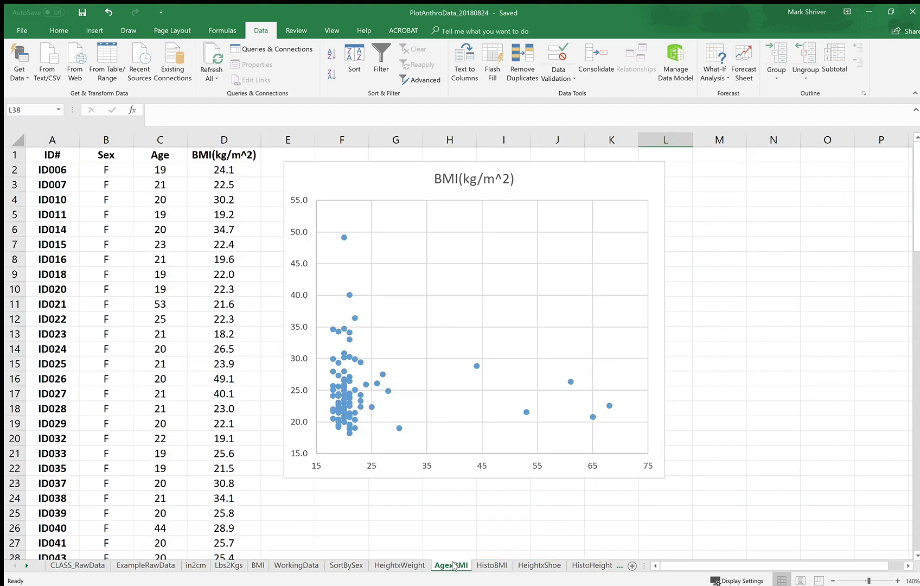
# Show the HistoBMI sheet with its bin tables and stacked BMI-by-sex histogram.
pyautogui.click(485, 567)
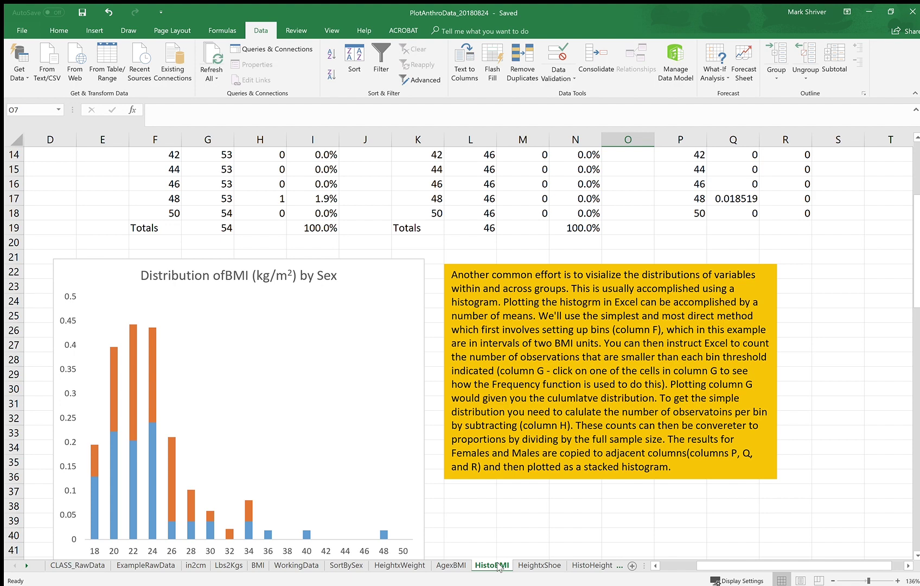
# Step through the HeightxShoe and HistoHeight sheets, ending on the HistoShoeSize histogram.
pyautogui.click(540, 565)
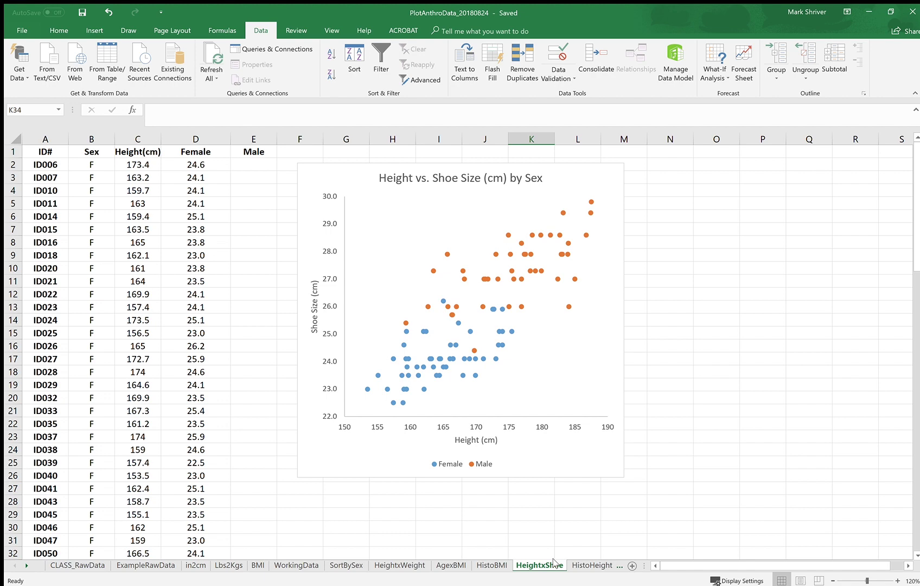
pyautogui.click(584, 569)
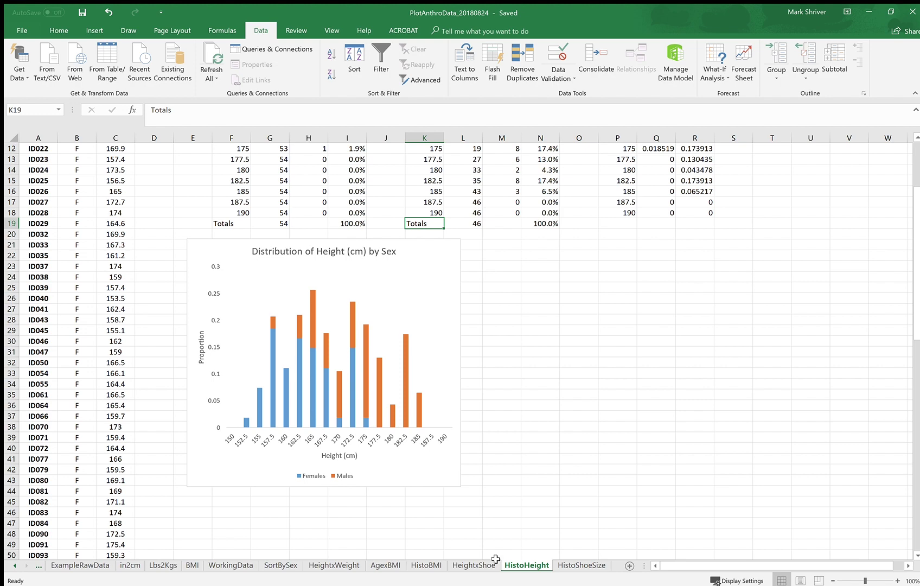
pyautogui.click(575, 567)
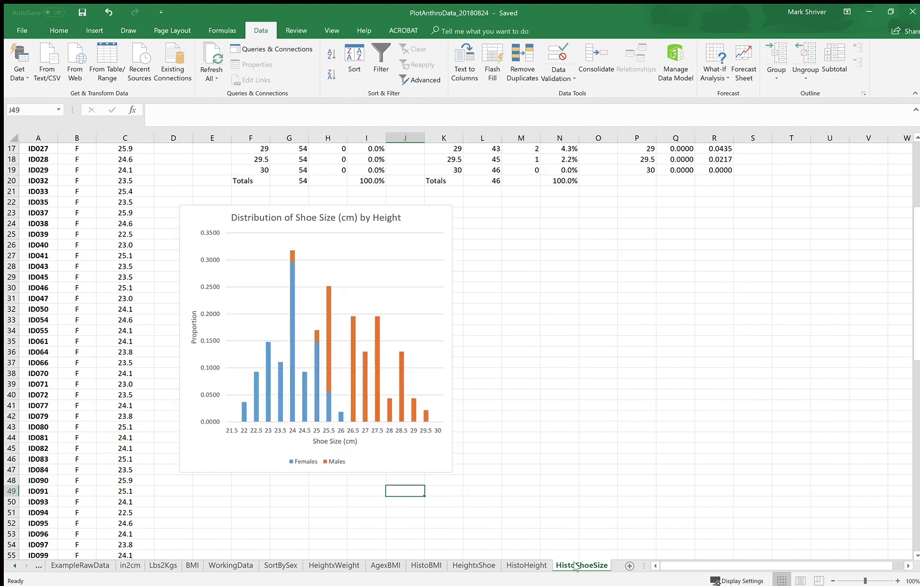